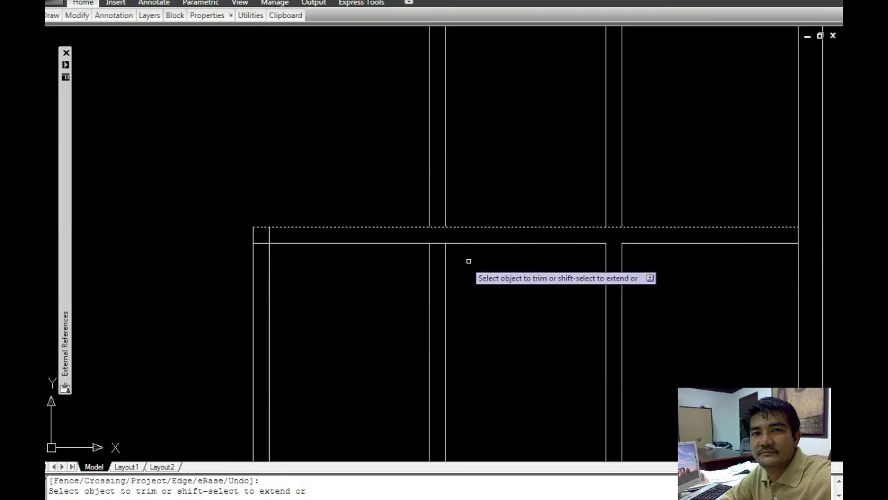
Trim the rail piece between the door lines and erase the four verticals above the rail
click(438, 243)
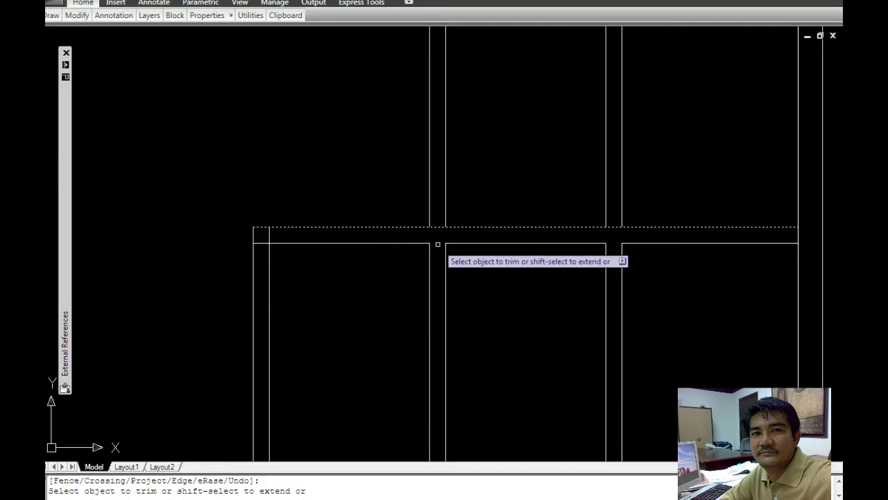
key(Escape)
text(e)
key(Return)
click(650, 146)
click(416, 164)
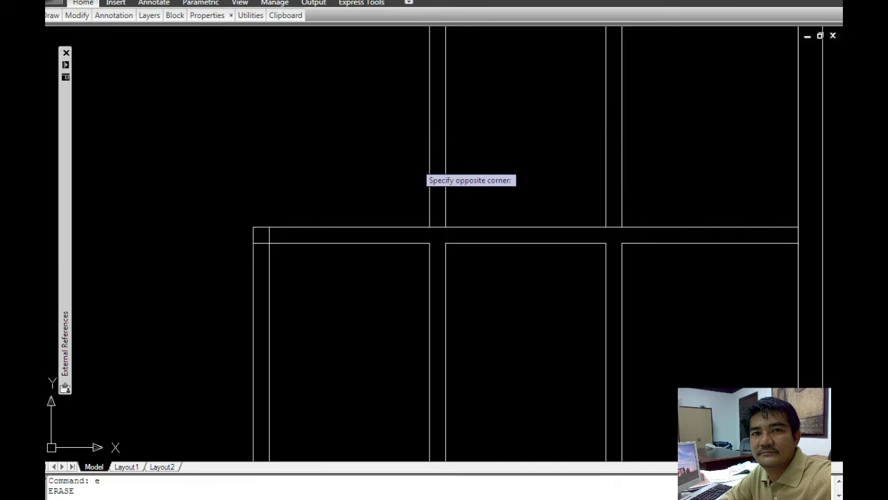
key(Return)
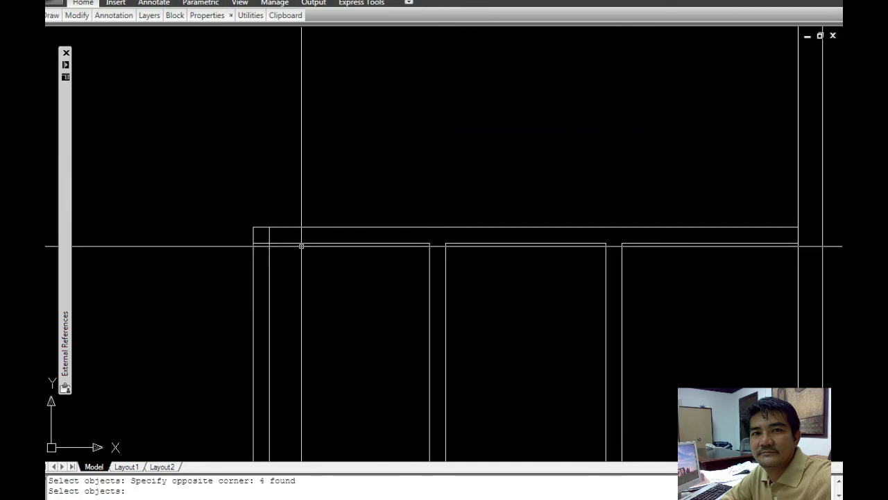
text(f)
key(Return)
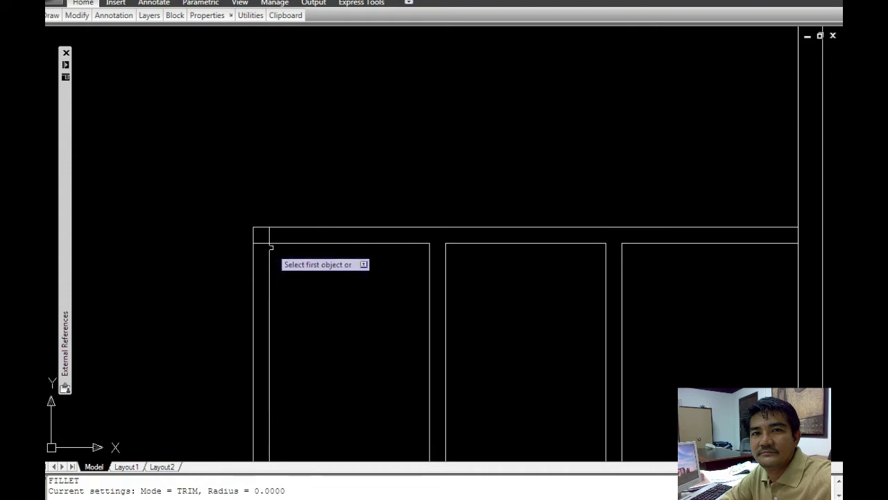
Fillet the inner side line to the top line with a sharp zero-radius corner
click(270, 248)
click(272, 243)
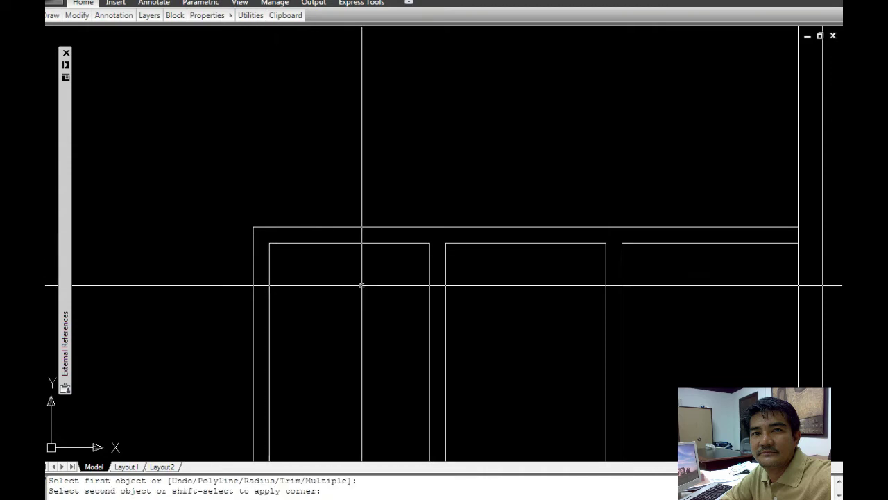
scroll(375, 288, down, 2)
middle_drag(467, 382, 509, 332)
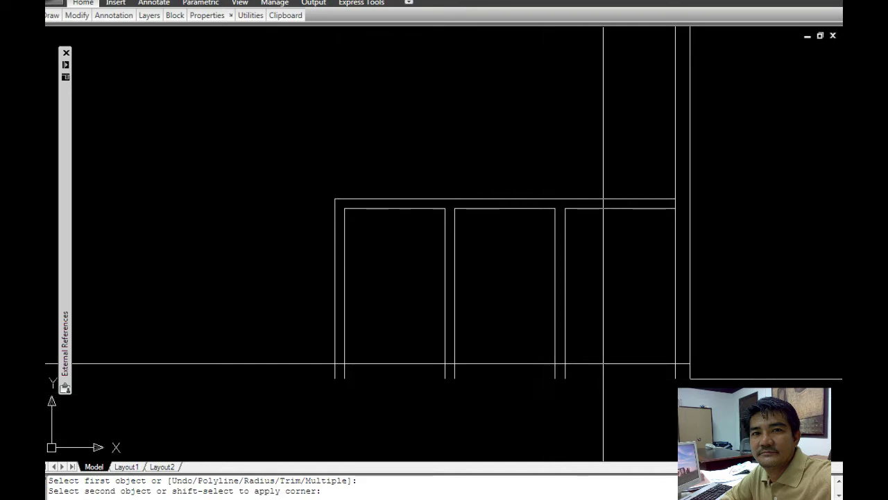
Square the bottom corners, joining the inner bottom line to the long vertical, right side and left door lines
click(566, 351)
key(Return)
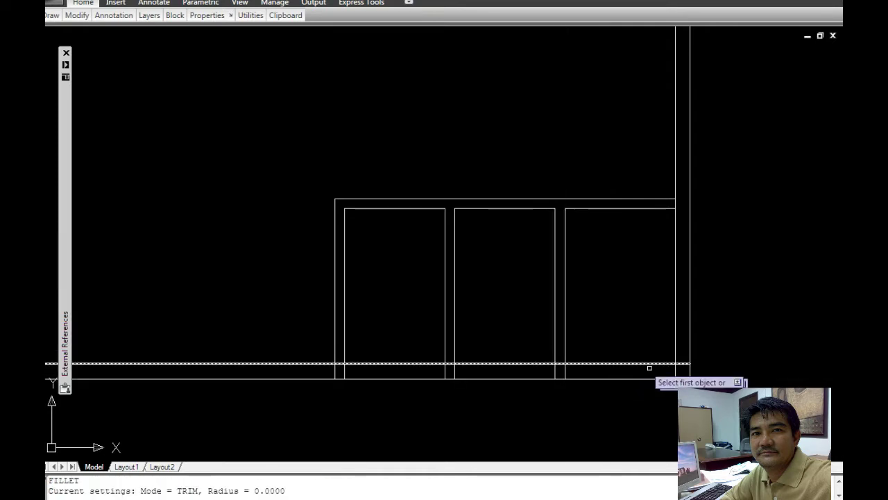
click(652, 363)
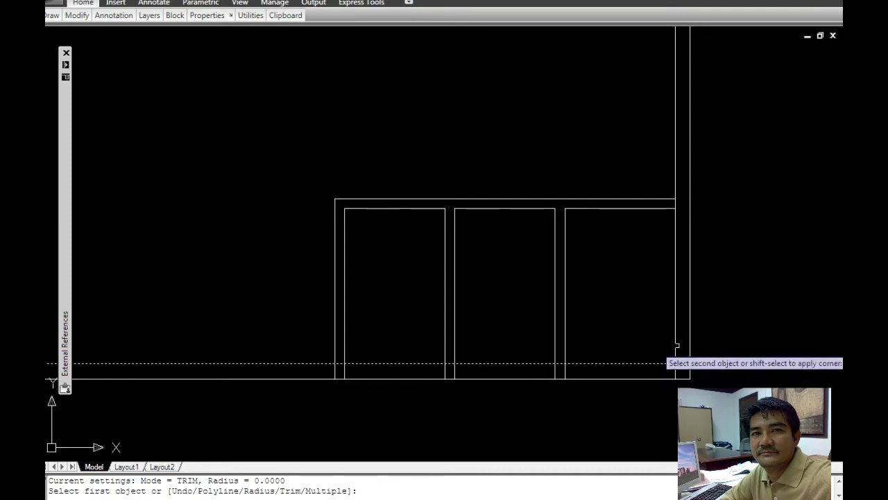
click(675, 351)
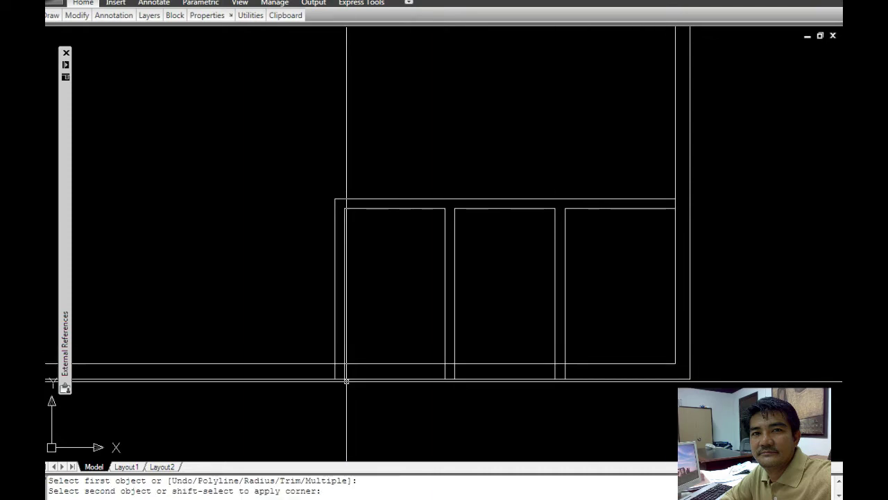
key(Return)
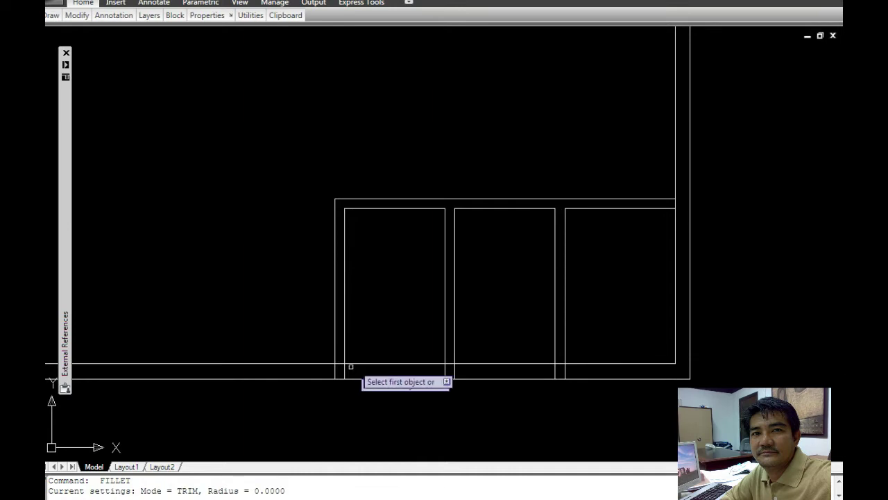
click(351, 364)
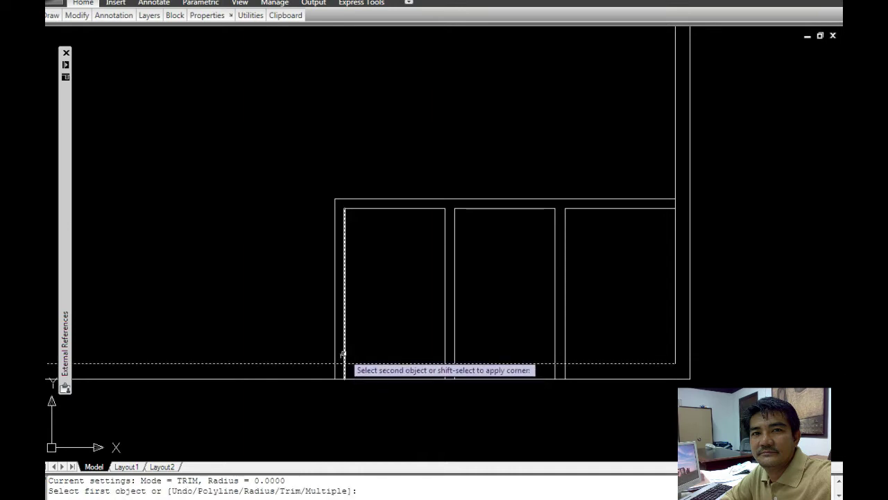
click(344, 354)
text(tr)
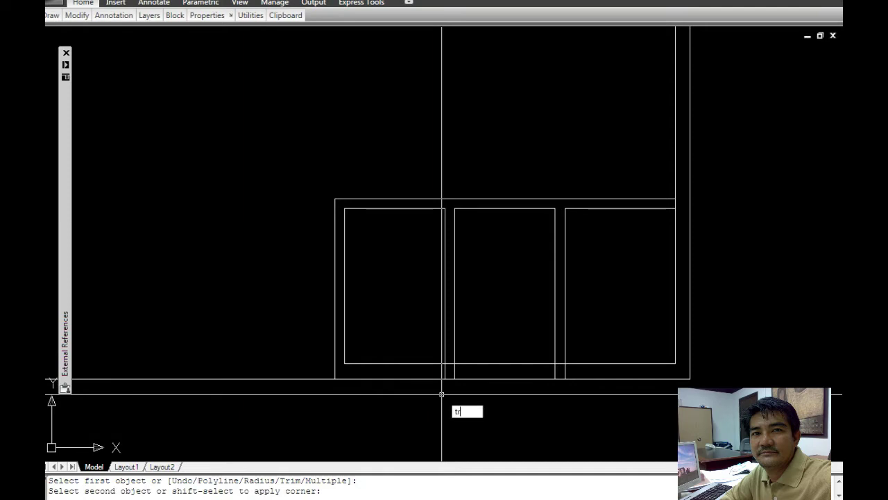
Trim away the middle bay's bottom edges using its two side lines as cutting edges
key(Return)
click(454, 370)
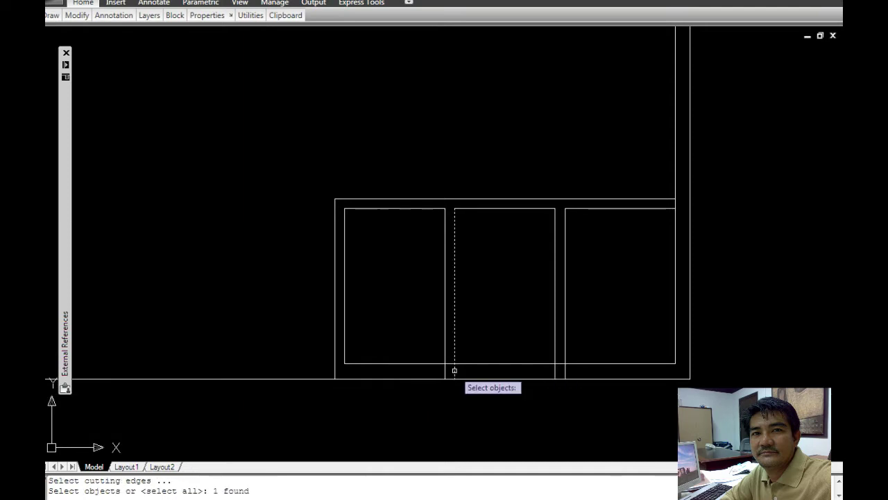
click(554, 370)
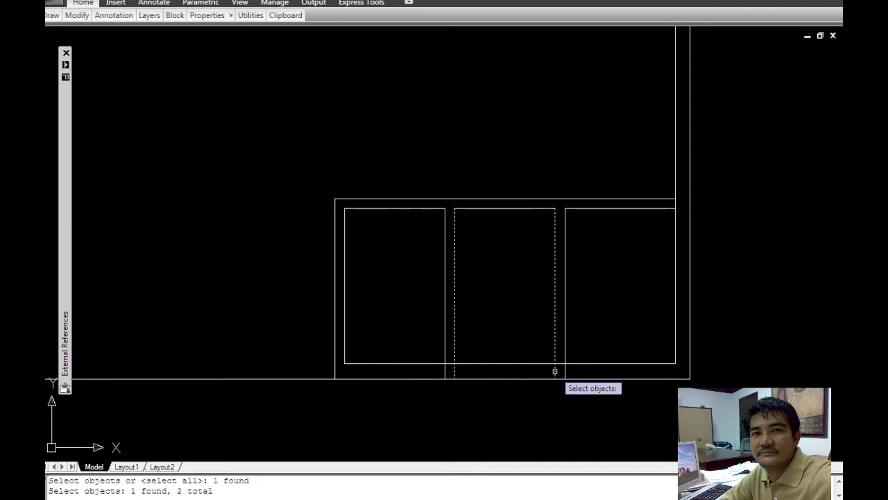
key(Return)
click(519, 357)
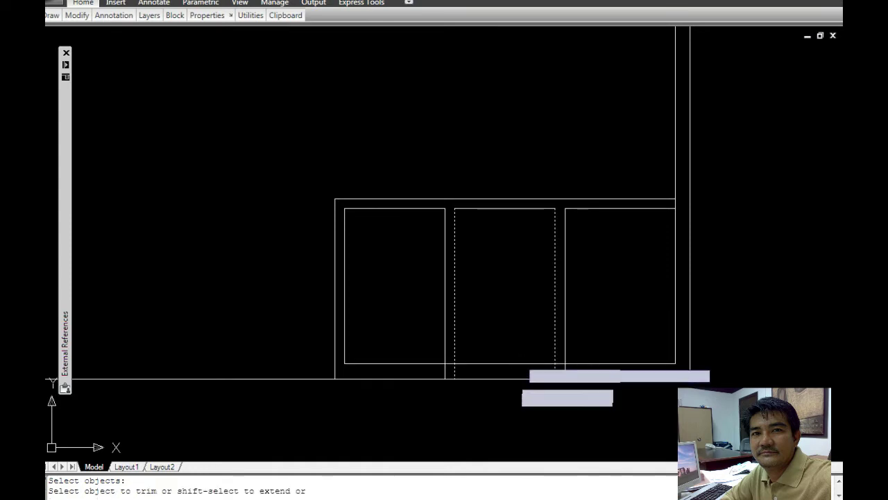
click(504, 400)
key(Return)
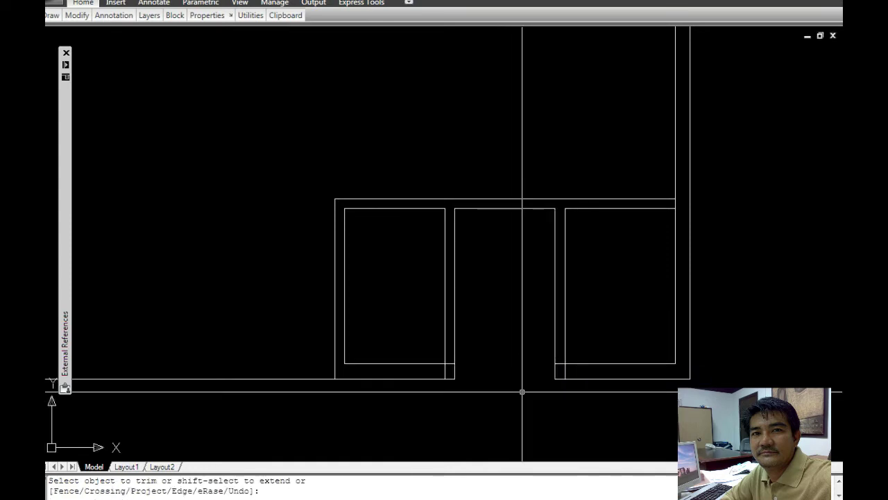
text(f)
Fillet the bottom corners of the right and left doors into sharp corners
key(Return)
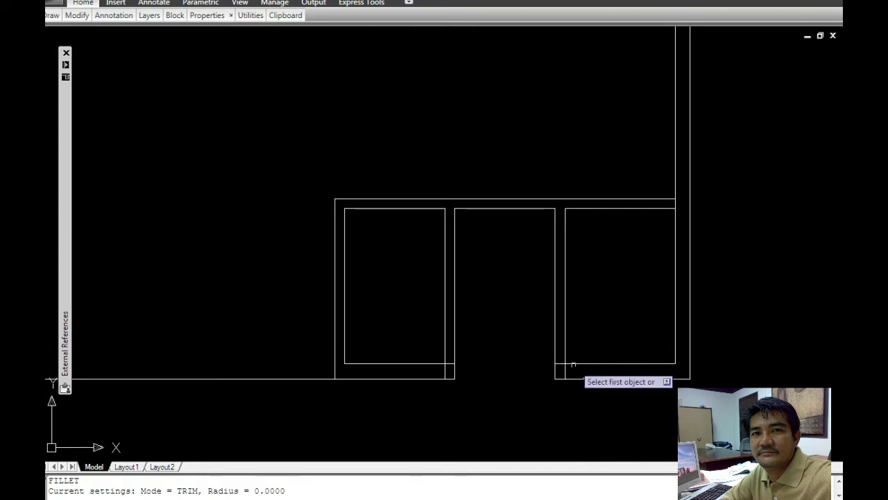
click(573, 363)
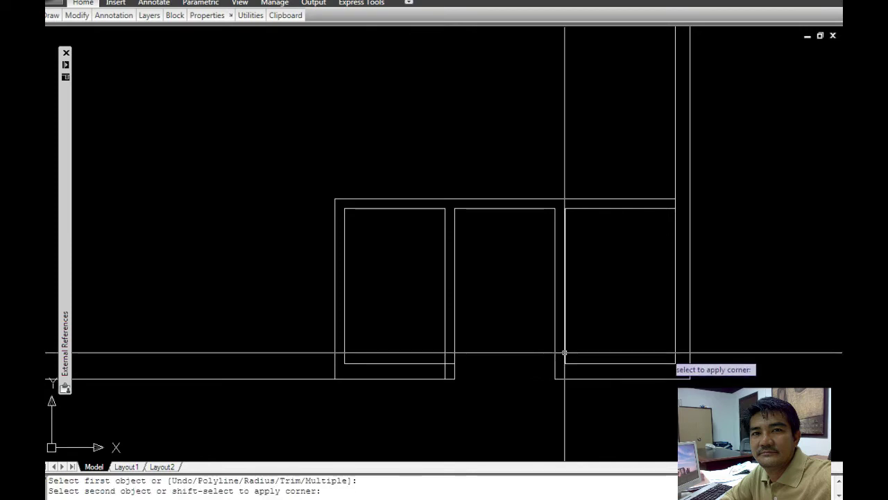
click(434, 363)
key(Return)
click(434, 363)
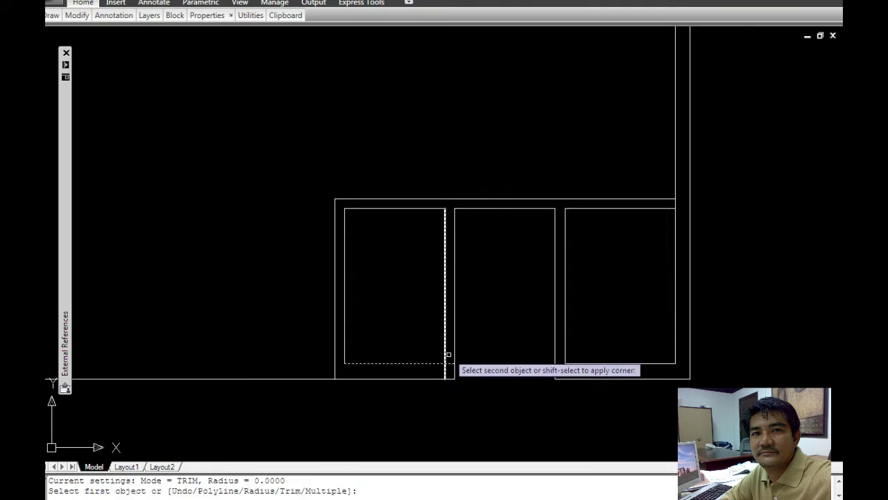
click(446, 353)
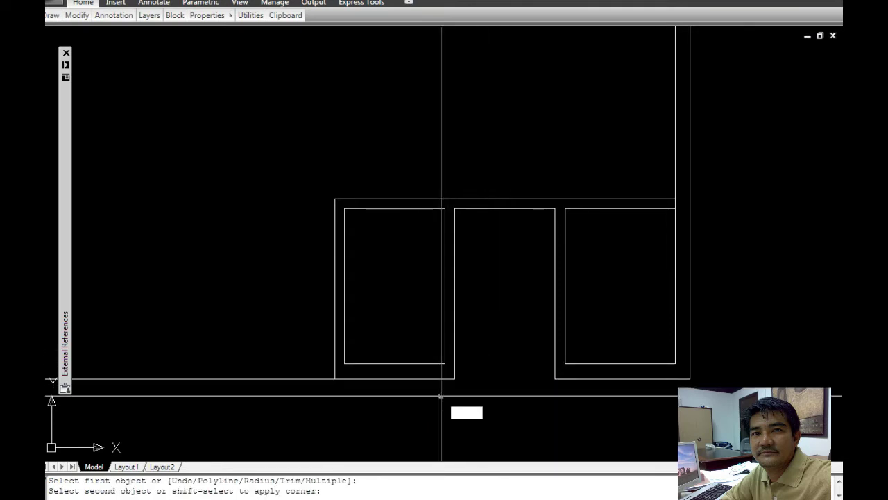
text(l)
key(Return)
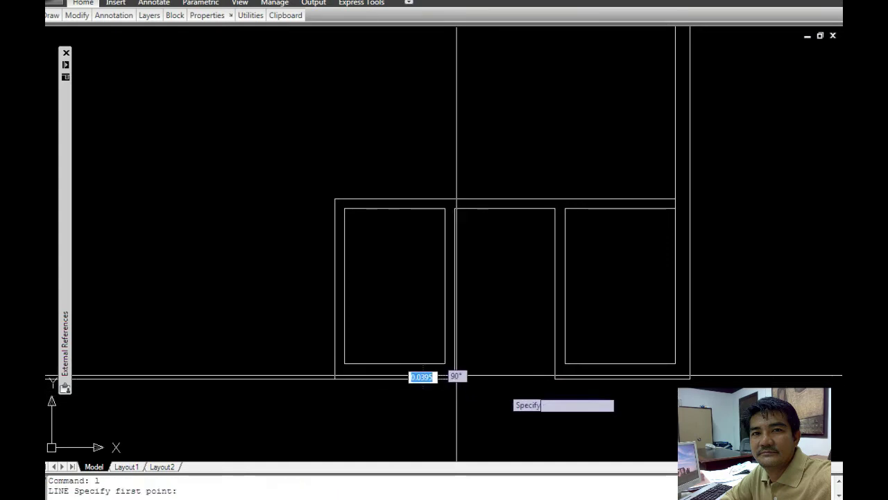
Draw a line across the middle bay's bottom and show its Quick Properties with Ctrl+1
click(555, 378)
click(555, 378)
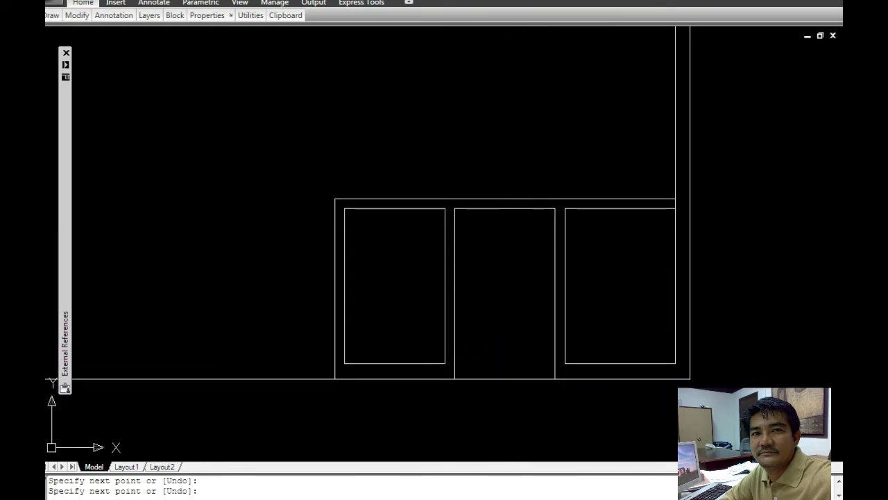
key(Return)
click(505, 390)
key(ctrl+1)
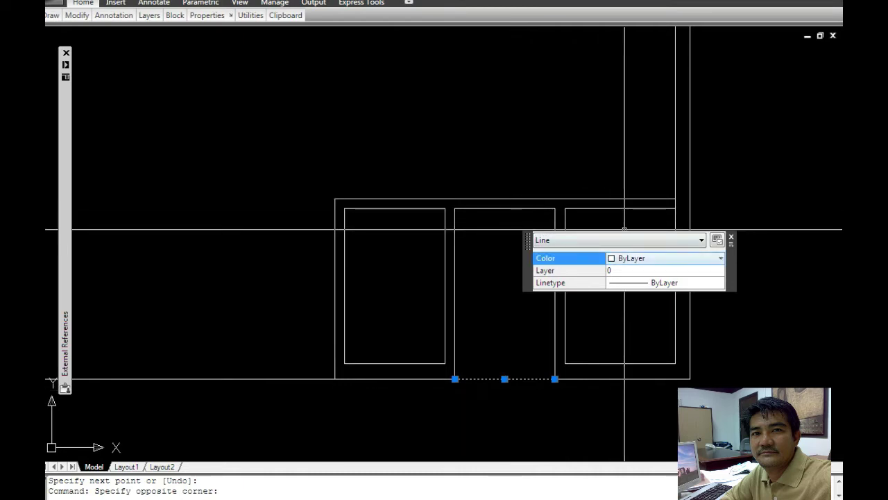
Set the bottom line's colour to Red and its layer to Layer1 in Quick Properties
click(569, 259)
click(720, 258)
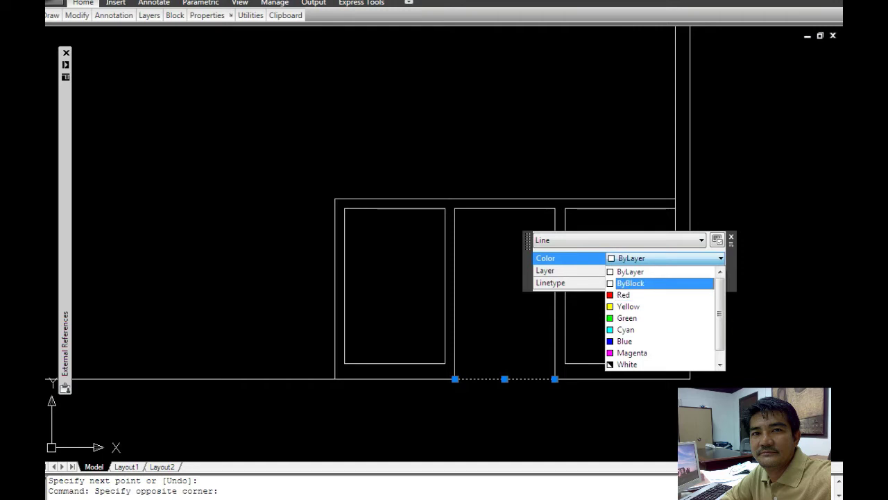
key(Return)
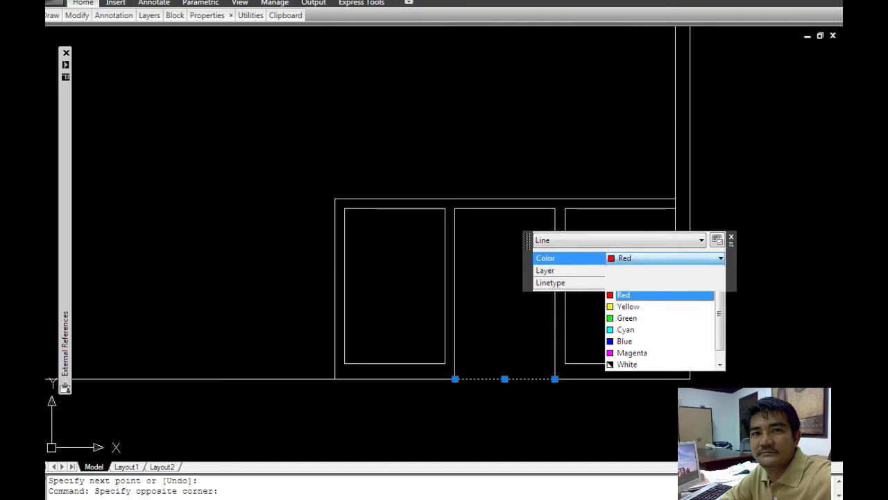
click(659, 270)
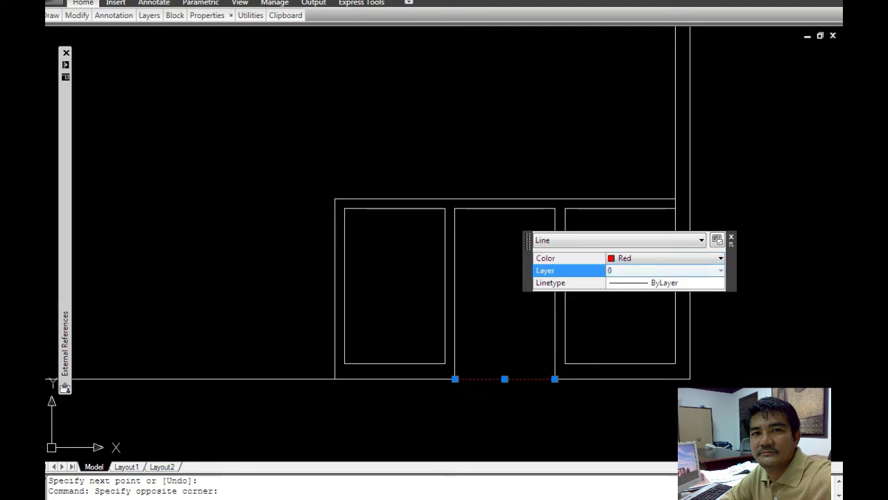
click(720, 270)
key(Down)
key(Down)
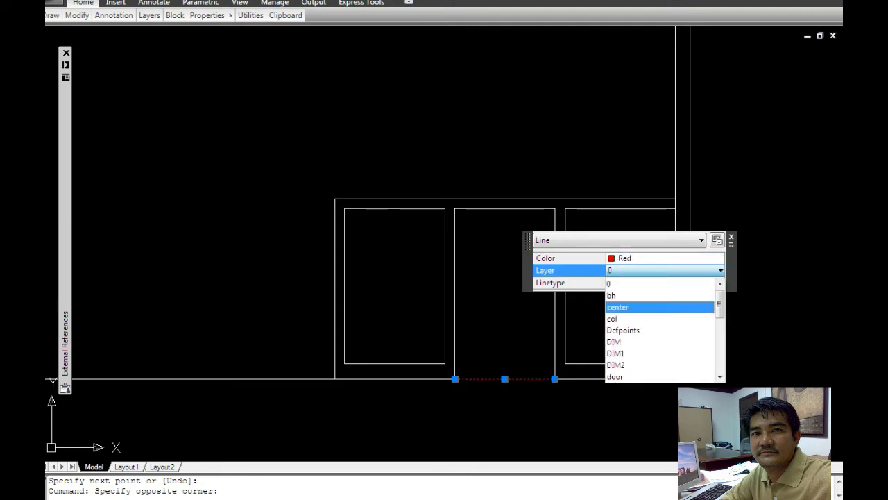
key(Down)
key(Down)
key(Down)
key(Down)
key(Down)
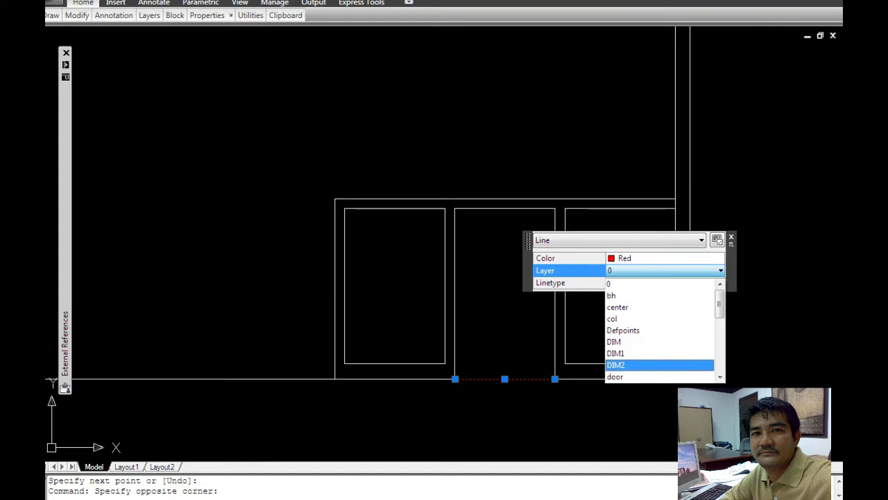
scroll(659, 329, down, 1)
scroll(659, 330, down, 1)
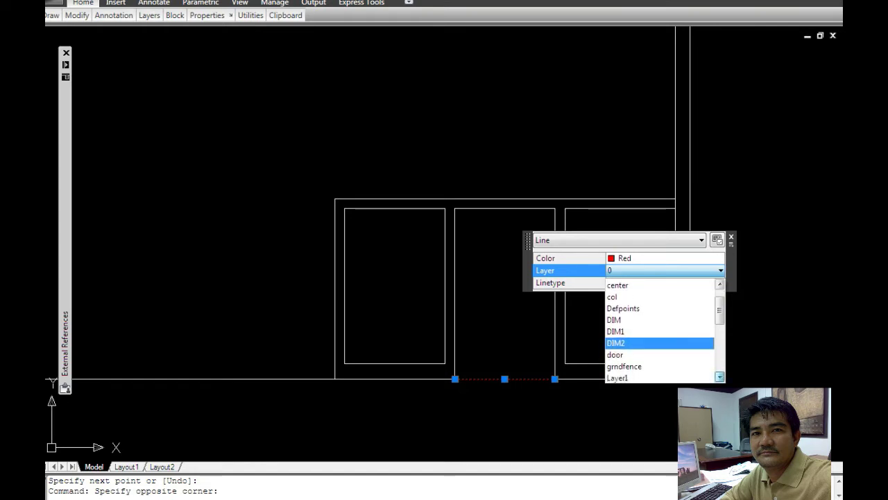
scroll(659, 329, down, 1)
key(Down)
key(Down)
key(Down)
scroll(659, 329, down, 1)
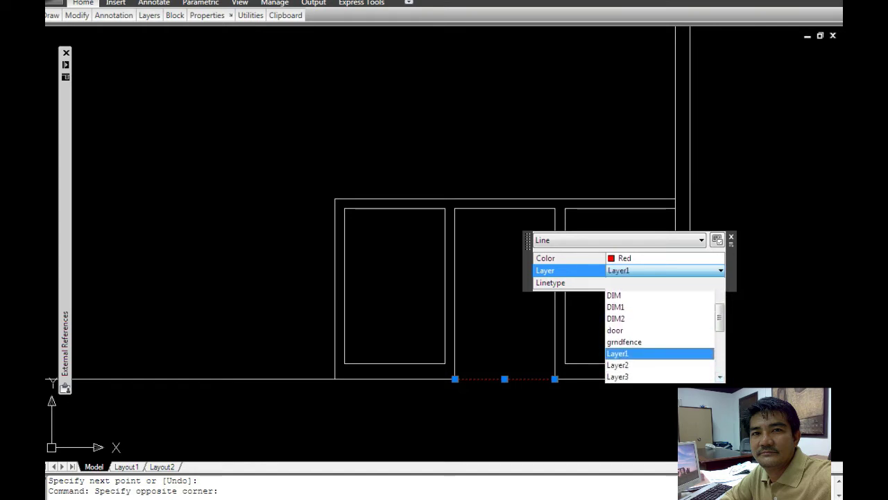
key(Return)
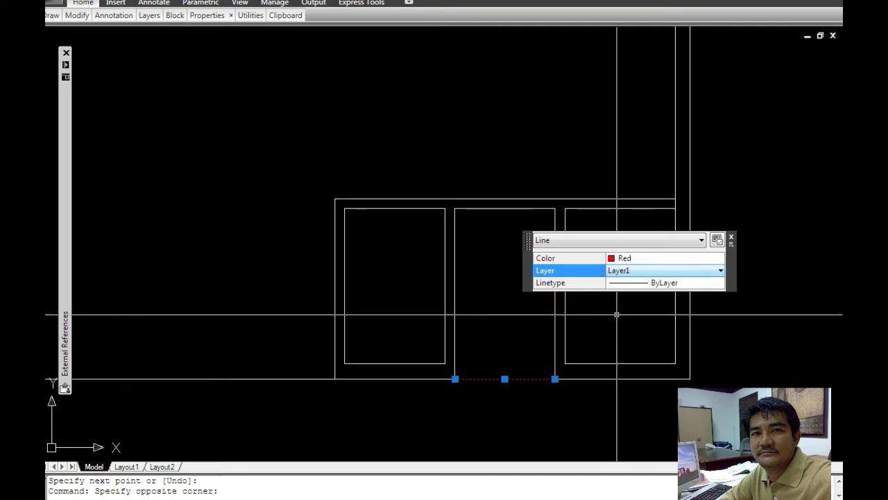
Move the line to Layer2, make it Yellow, and deselect it
click(720, 270)
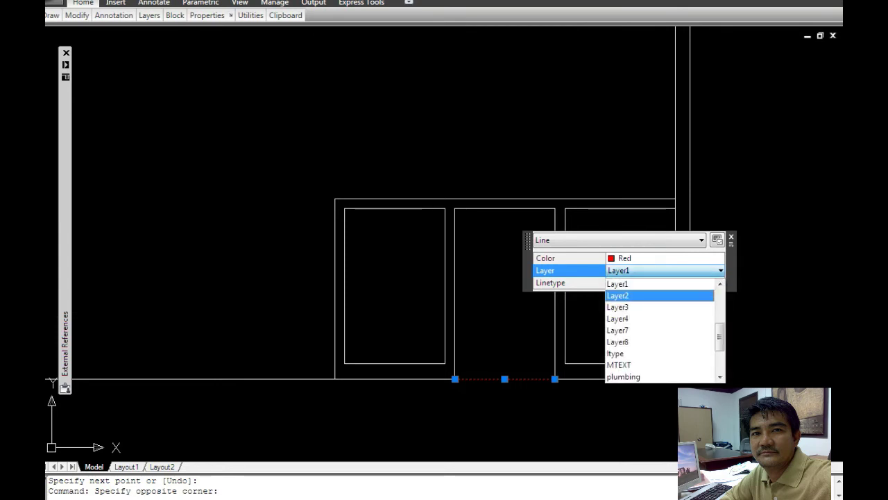
click(659, 295)
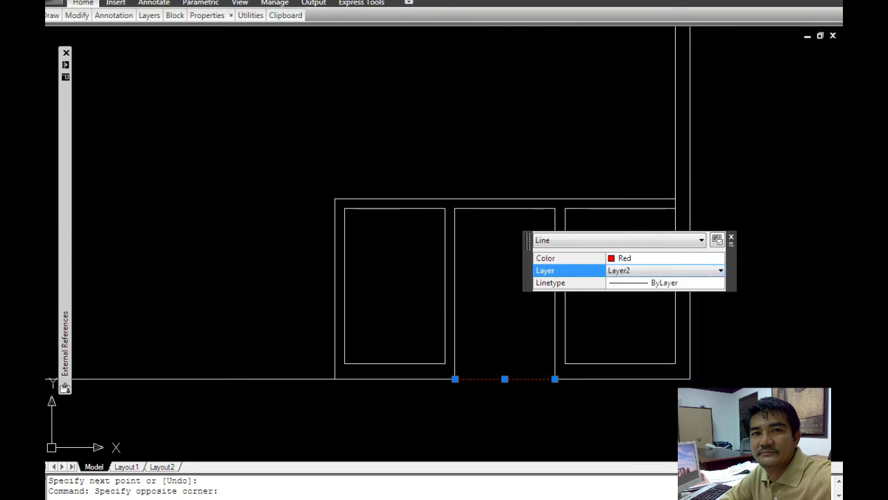
click(659, 257)
click(721, 258)
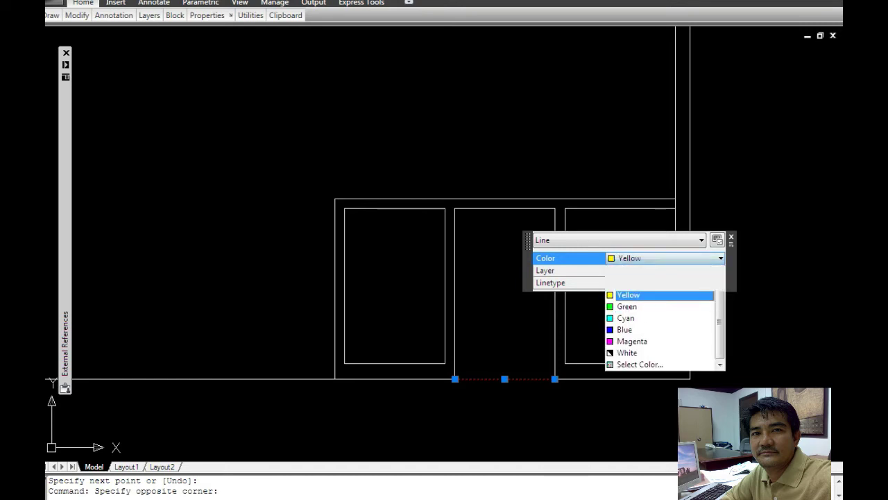
key(Return)
key(Escape)
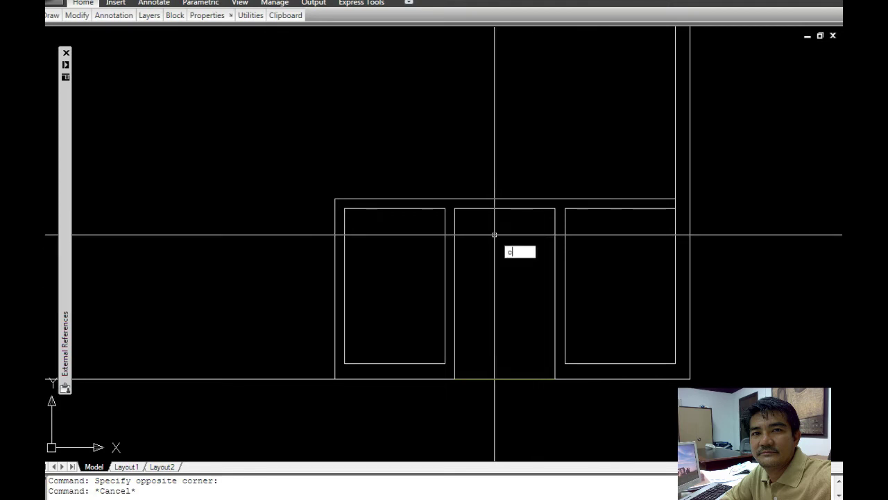
Offset the middle opening's top edge 0.6 downward as a shelf line, then select it
text(o)
key(Return)
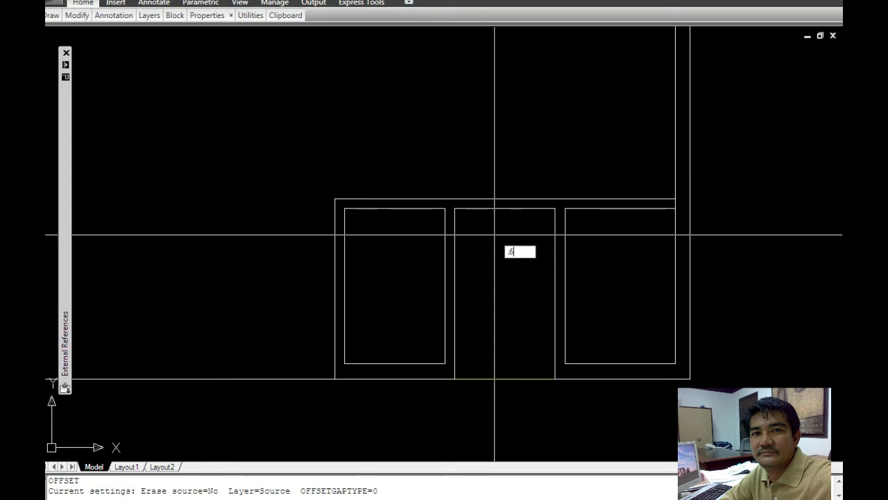
key(Return)
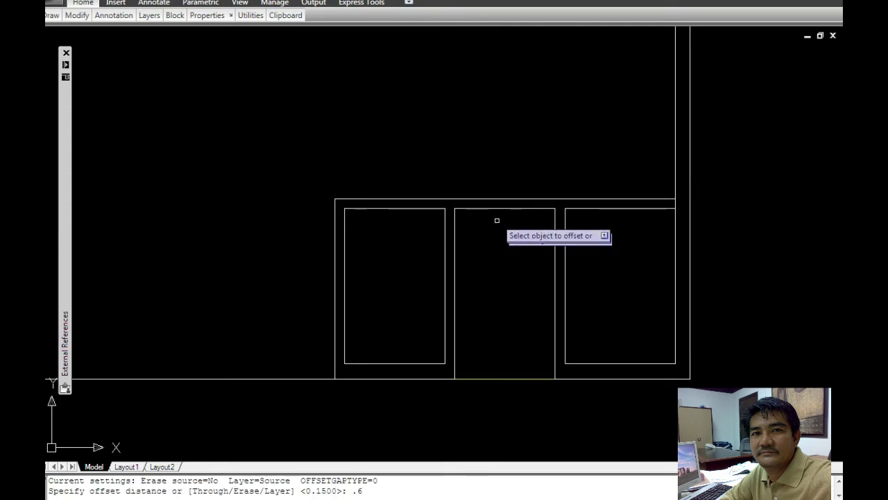
click(494, 208)
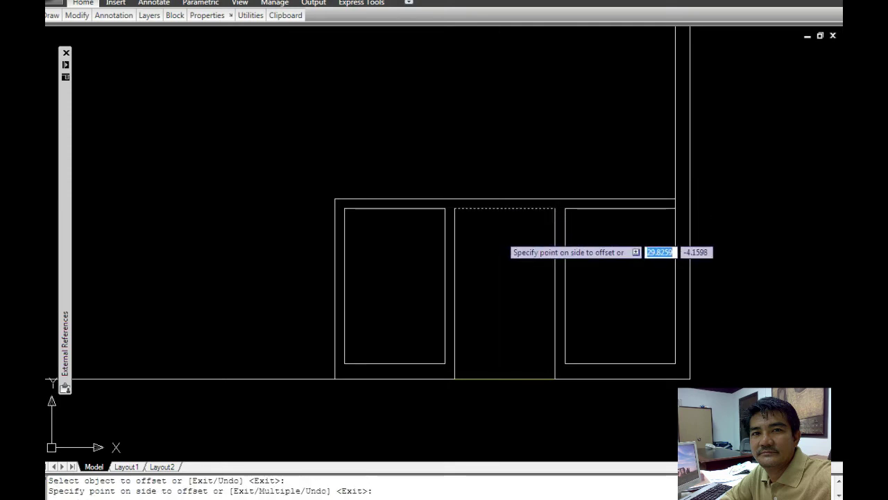
click(500, 236)
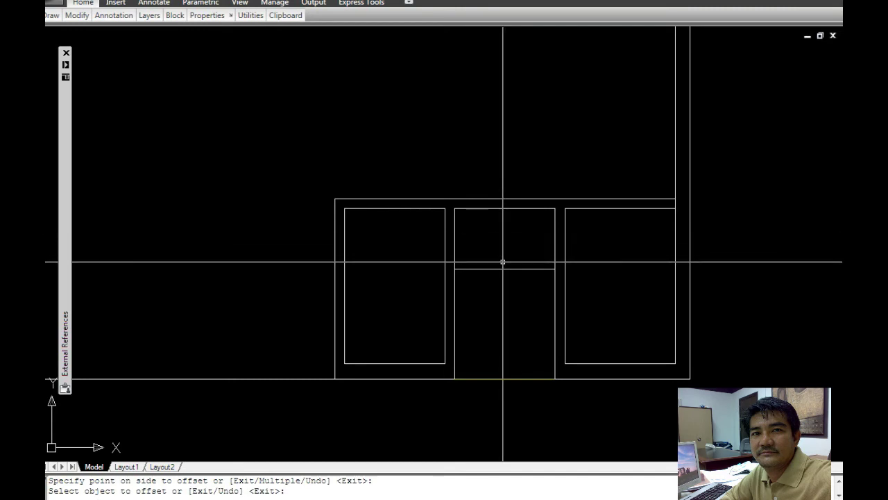
key(Return)
click(512, 259)
click(505, 281)
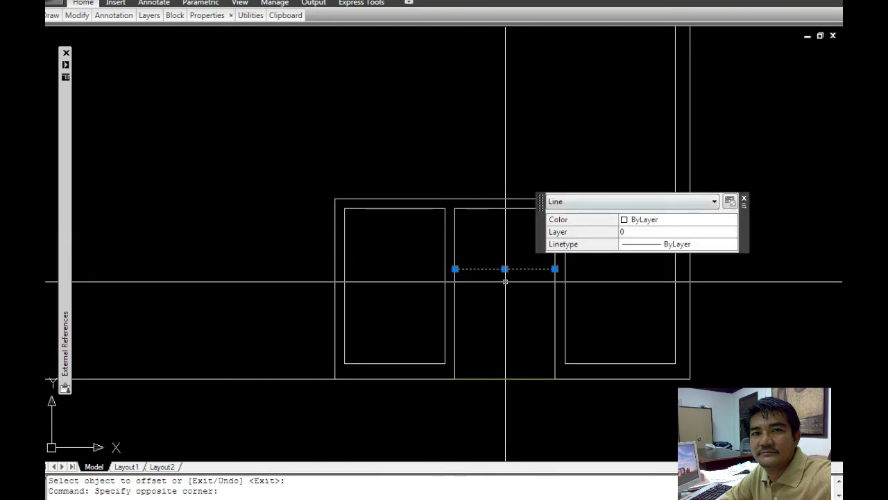
Assign the shelf line to Layer3 in Quick Properties so it turns green, then deselect
click(666, 232)
click(734, 232)
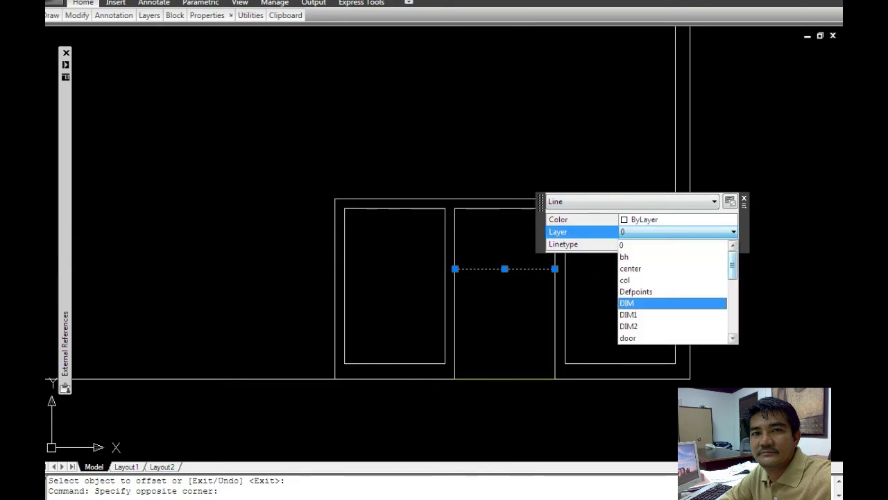
scroll(672, 292, down, 2)
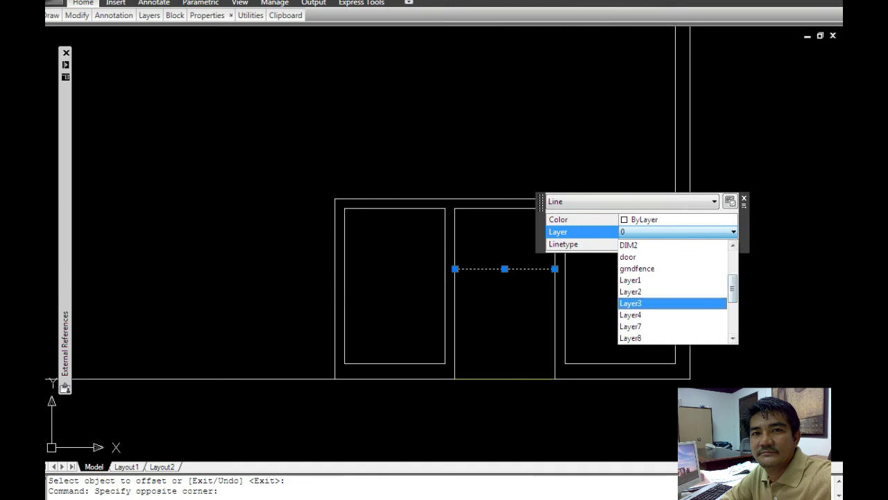
click(639, 303)
click(639, 303)
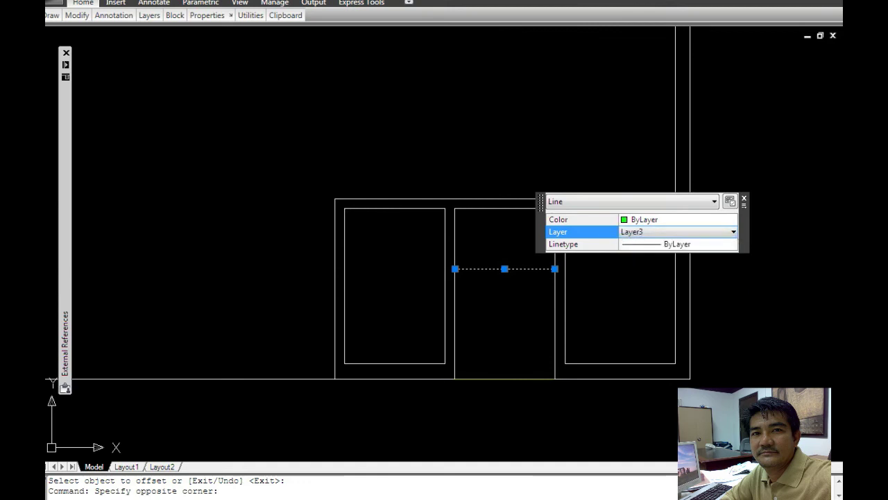
key(Escape)
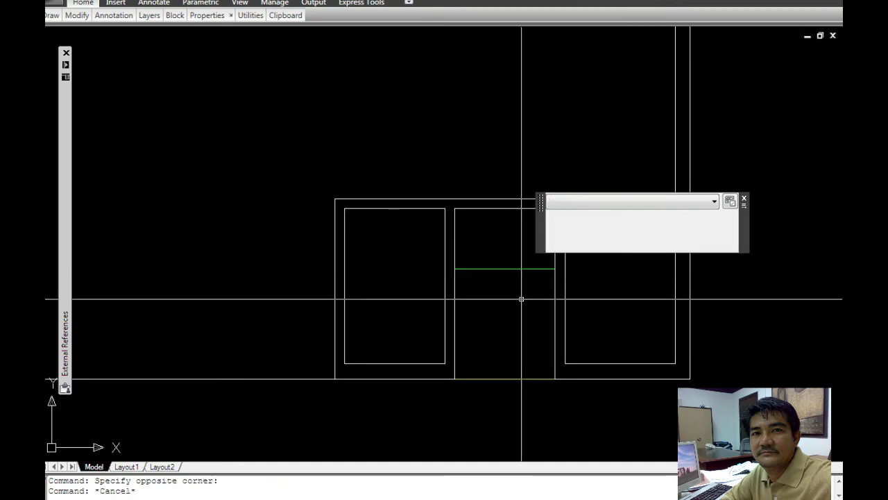
key(Escape)
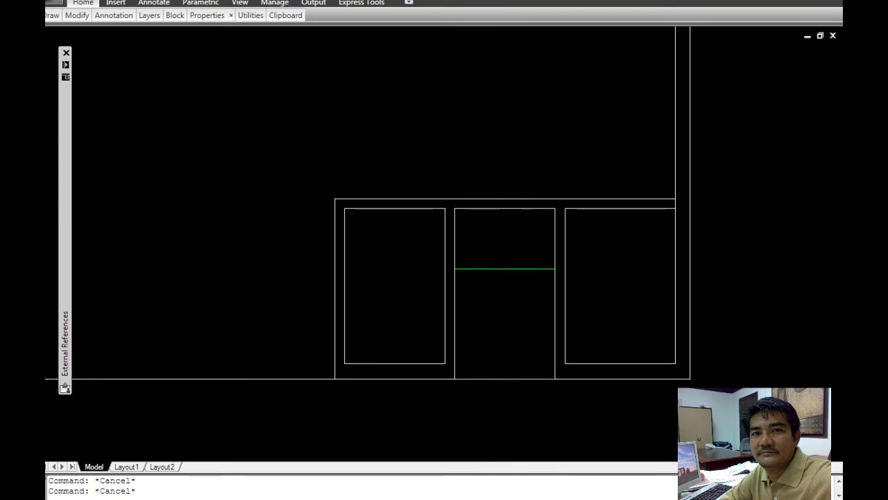
Zoom out, pan up to the bathroom plans, and zoom in on the option-2 WC
scroll(492, 233, down, 8)
scroll(501, 226, down, 2)
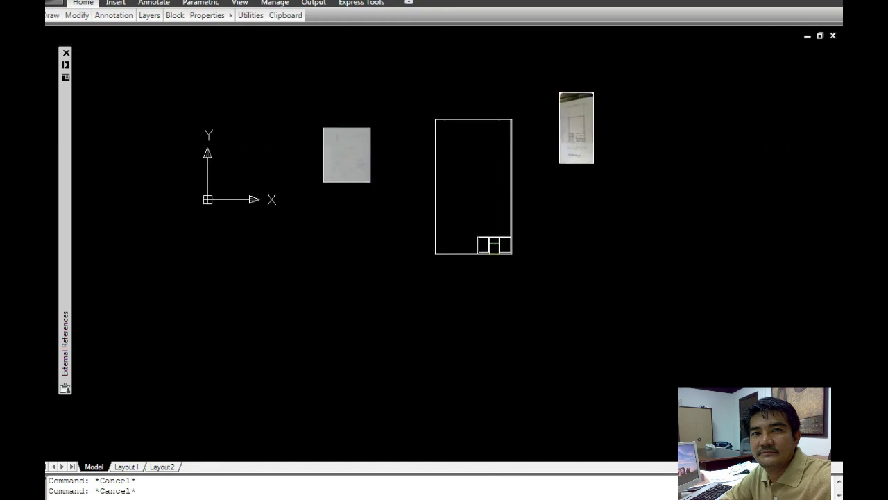
middle_drag(490, 132, 493, 353)
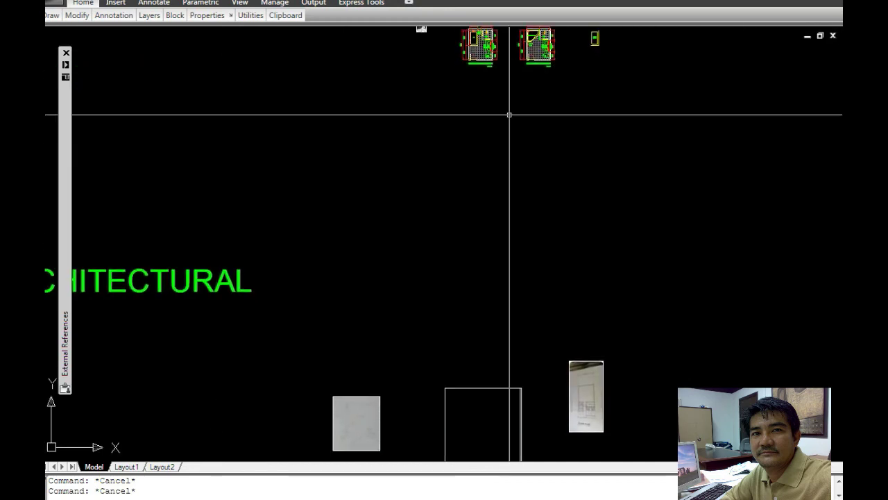
middle_drag(509, 113, 494, 264)
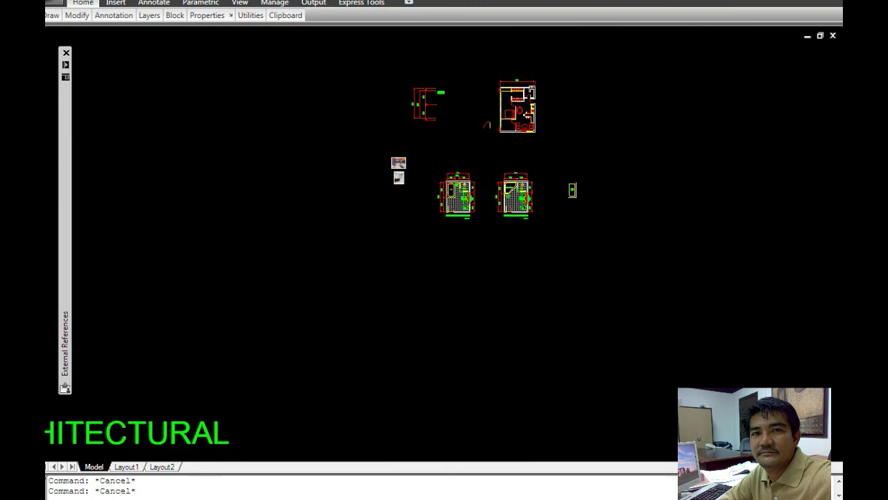
scroll(516, 201, up, 5)
scroll(539, 220, up, 6)
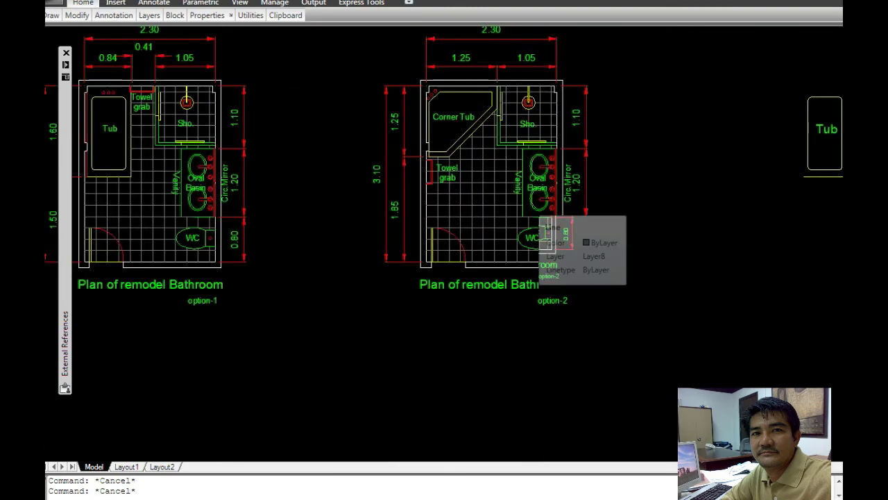
scroll(539, 227, up, 2)
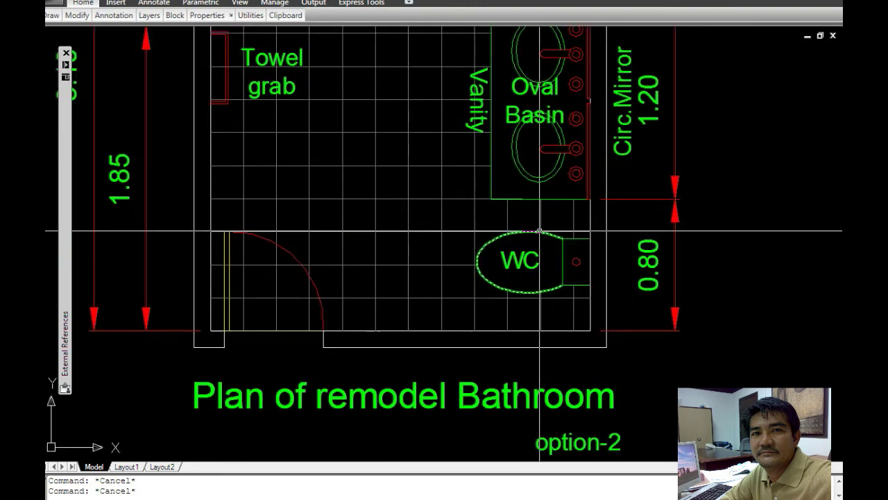
Copy the WC, lower oval basin and adjacent vertical line (20 objects) from a chosen base point
text(co)
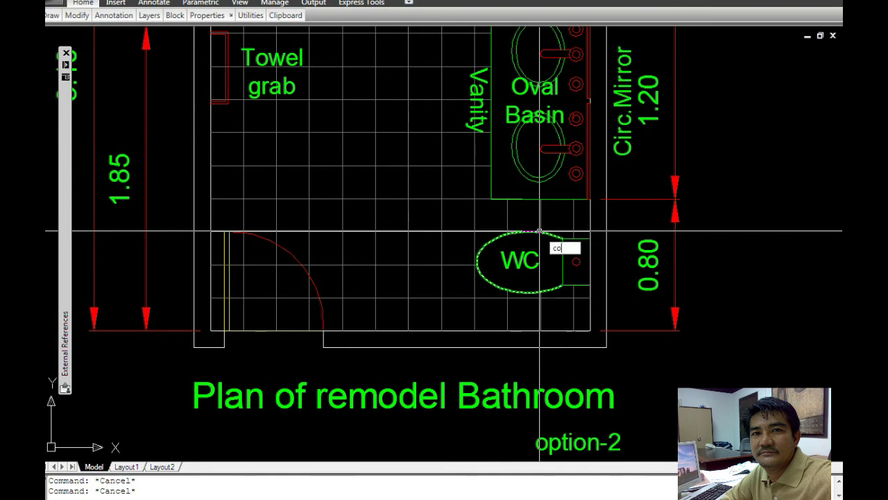
key(Return)
click(465, 222)
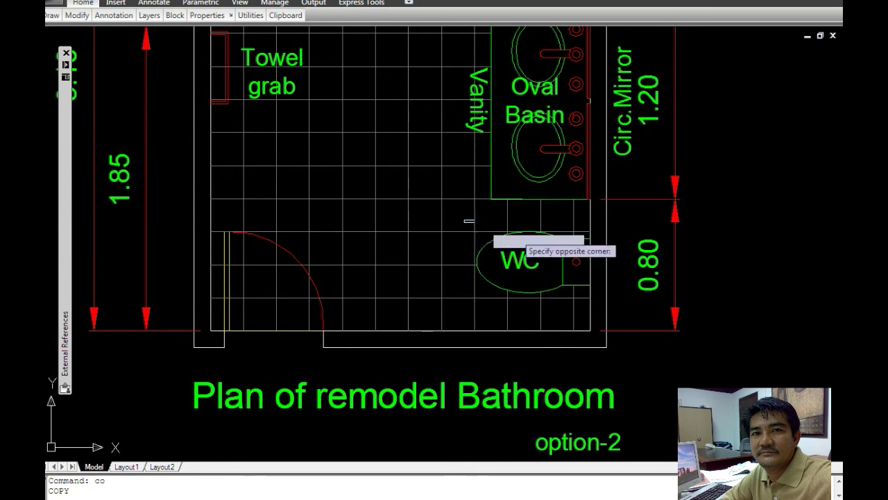
click(595, 296)
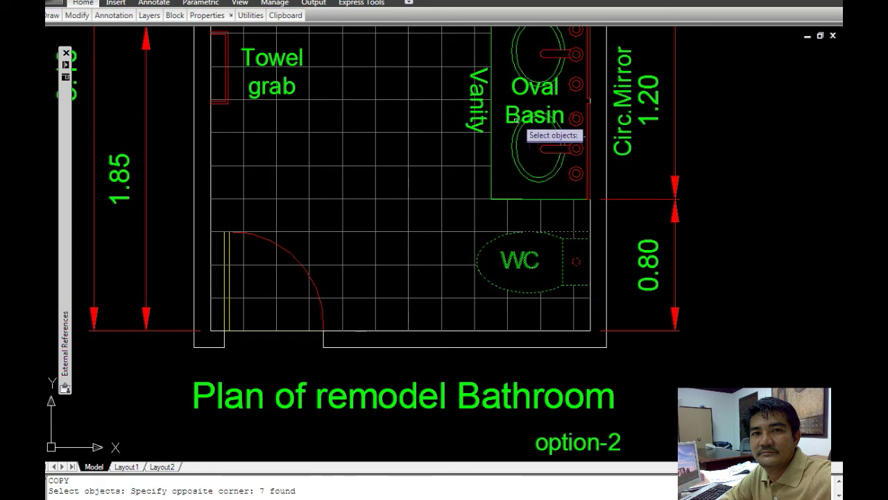
click(506, 98)
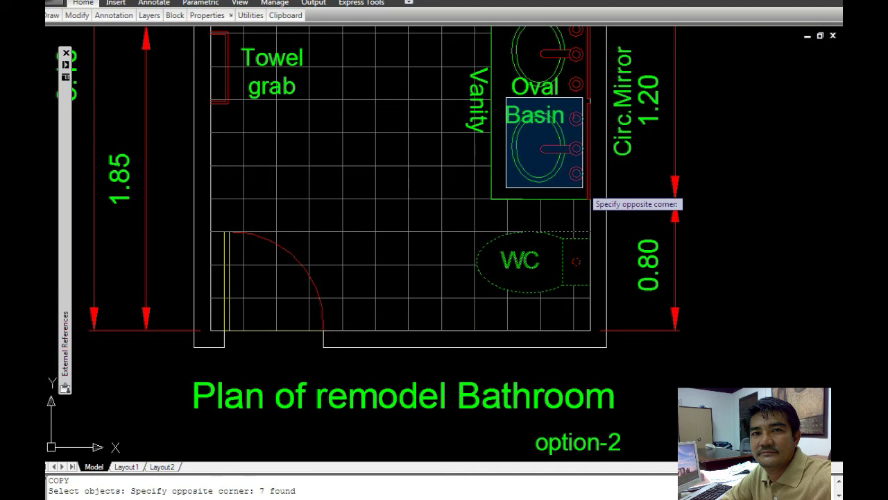
click(586, 184)
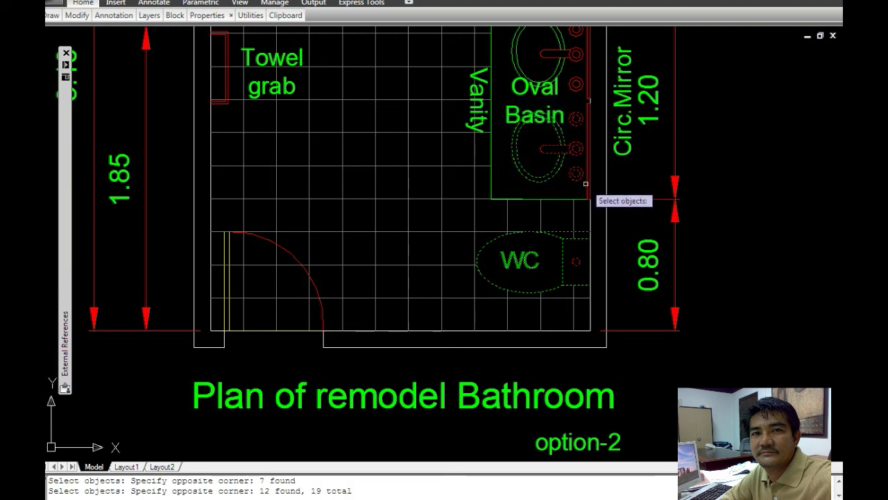
click(586, 179)
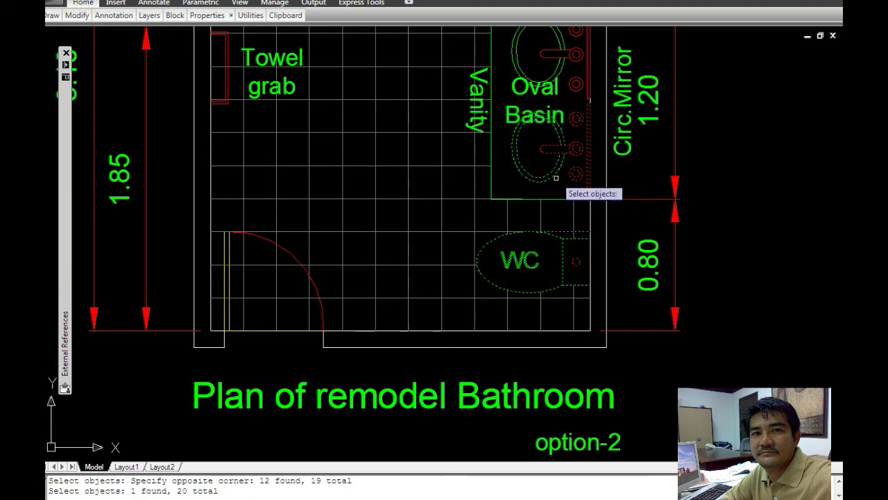
key(Return)
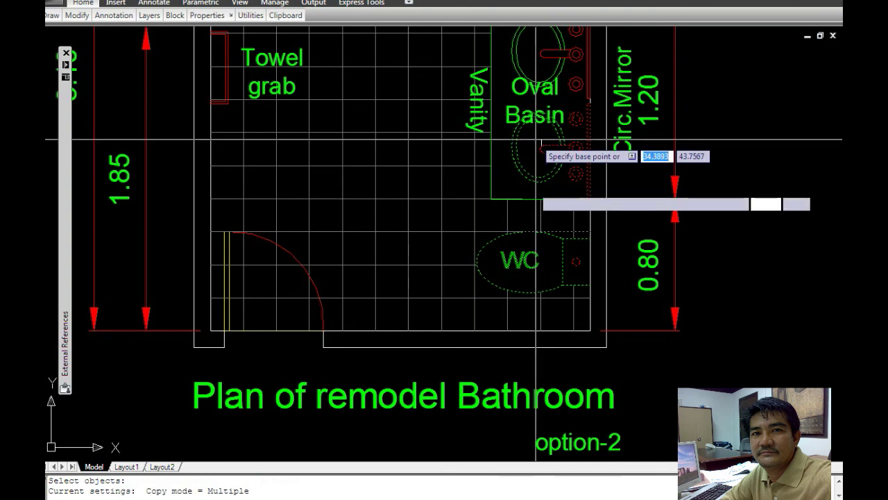
click(536, 139)
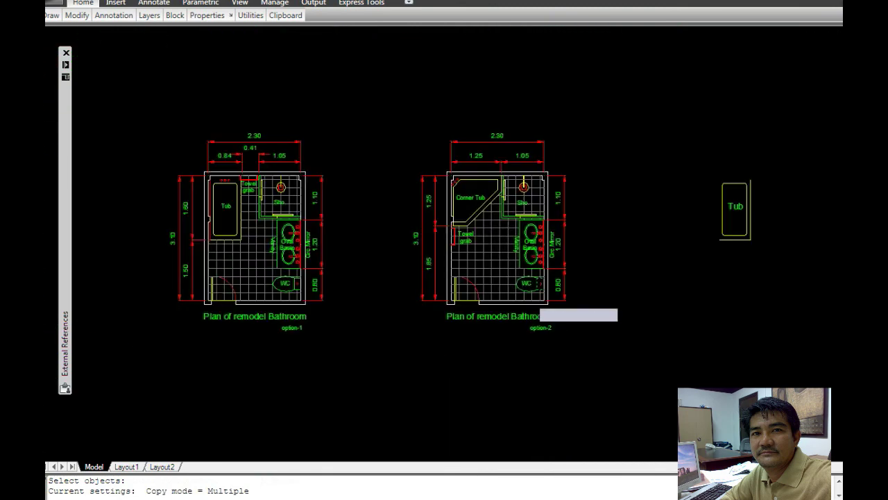